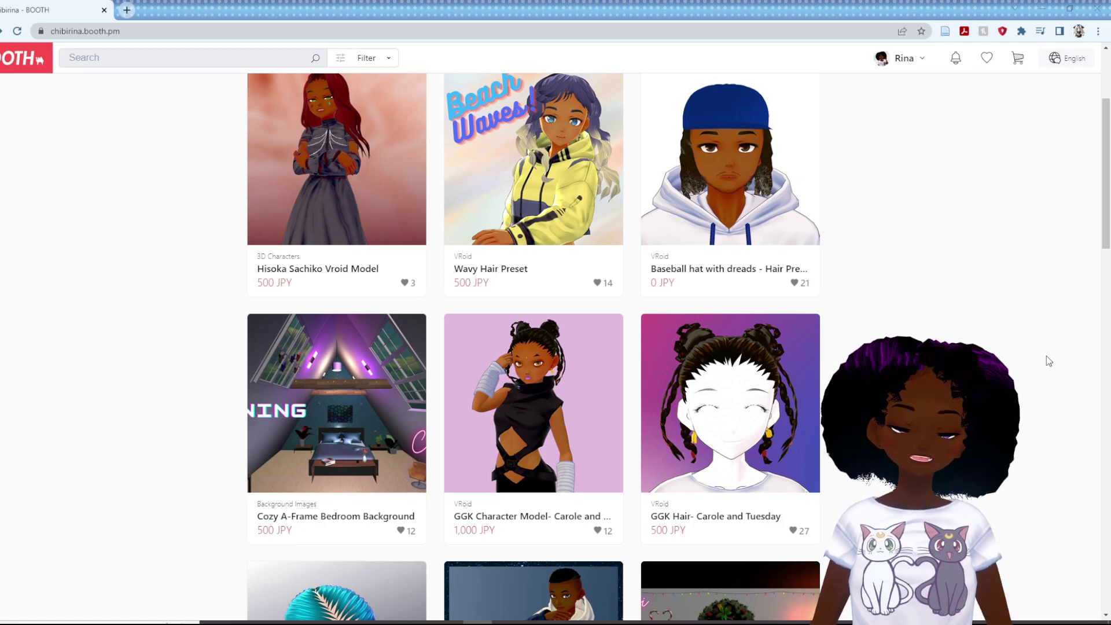
# Step: Browse the BOOTH shop and open the GGK Character Model- Carole and Tuesday item page
pyautogui.scroll(-3, 1048, 361)
pyautogui.scroll(-1, 1049, 361)
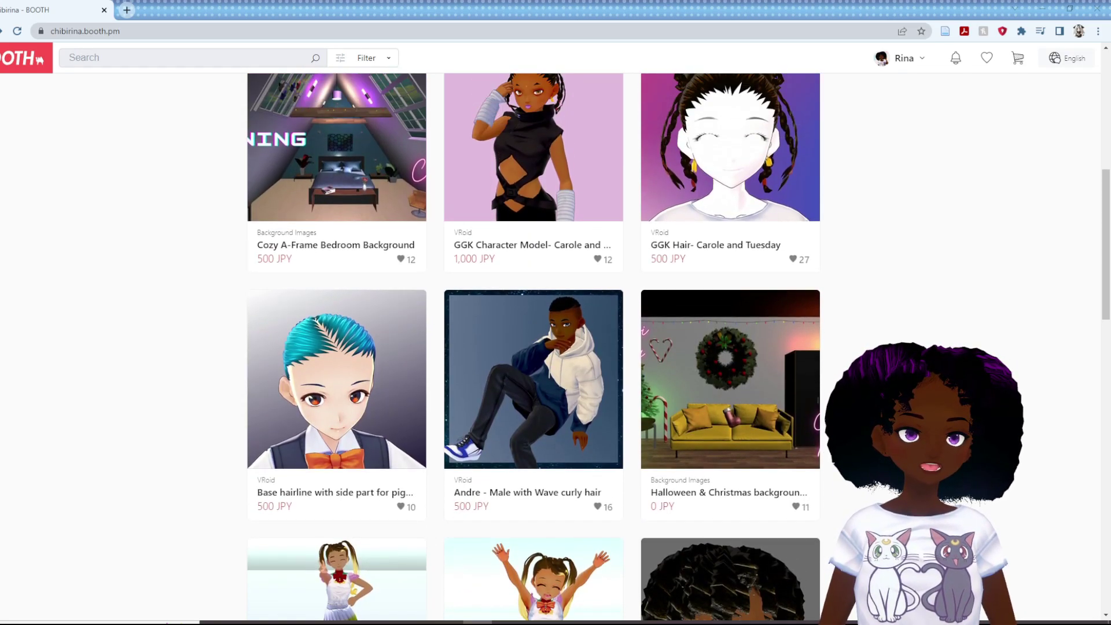
pyautogui.scroll(4, 1049, 361)
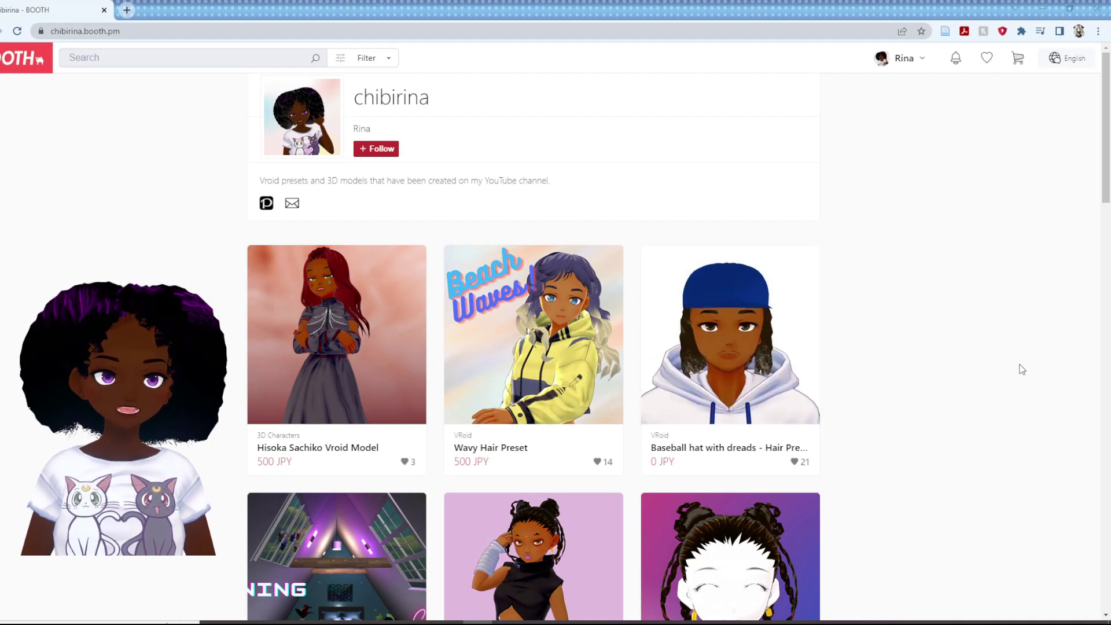
pyautogui.scroll(-4, 1023, 364)
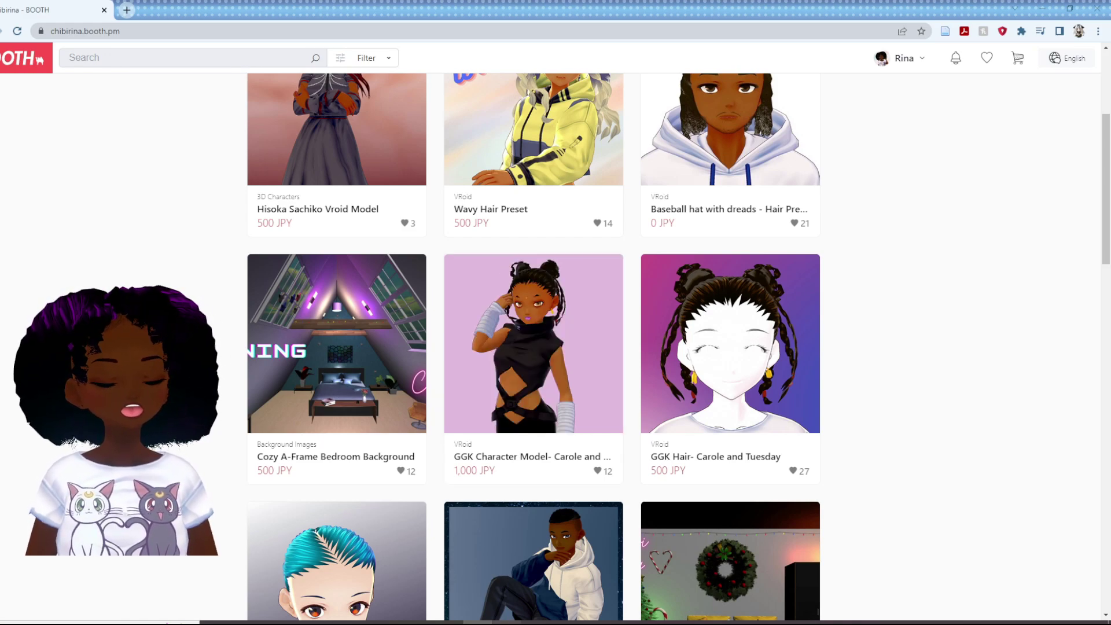
pyautogui.moveTo(477, 622)
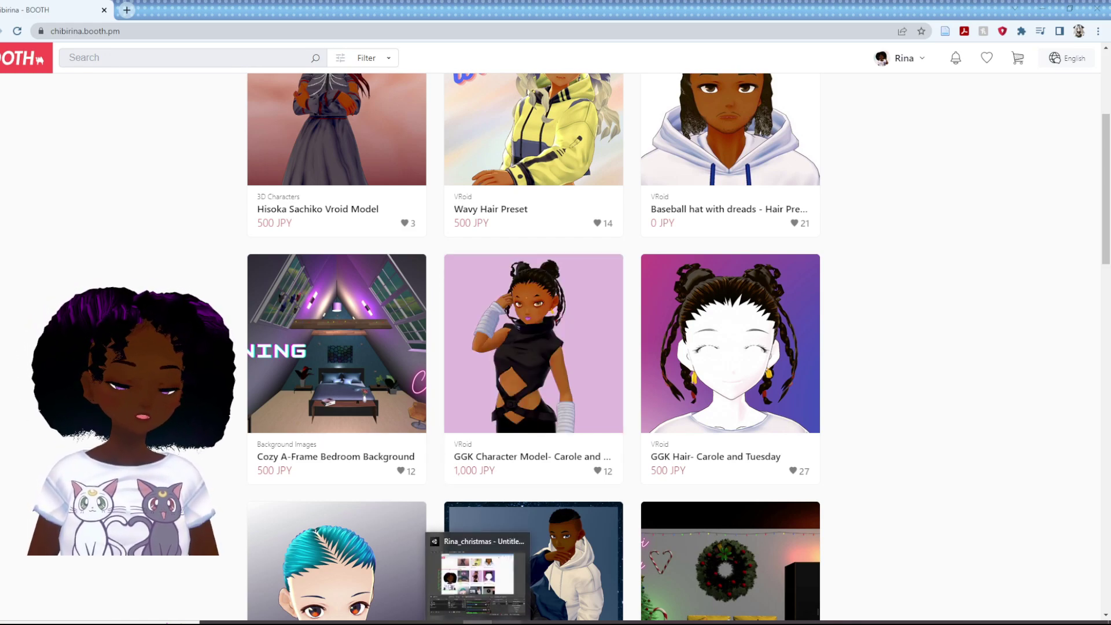
pyautogui.moveTo(535, 622)
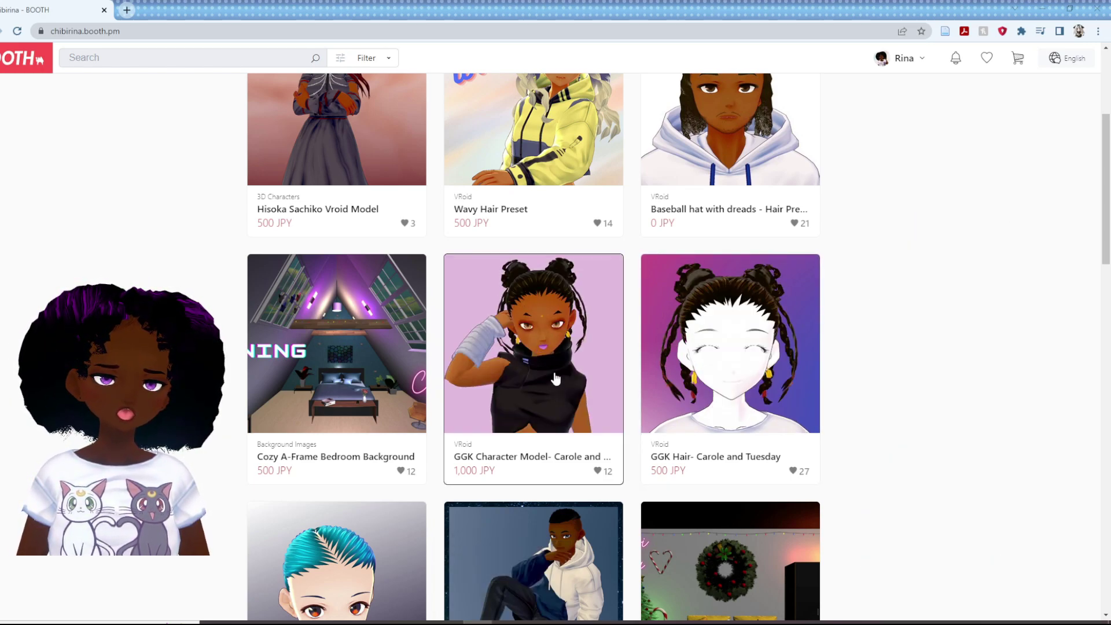
pyautogui.click(566, 394)
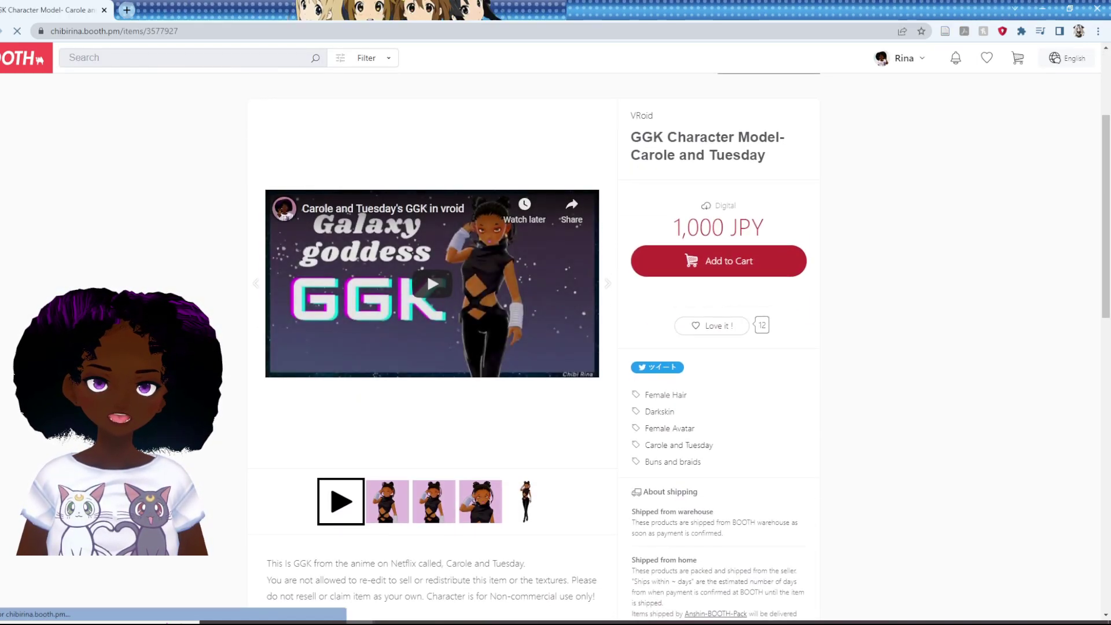
pyautogui.scroll(-4, 401, 265)
# Step: Look through the GGK listing's product pictures
pyautogui.click(386, 274)
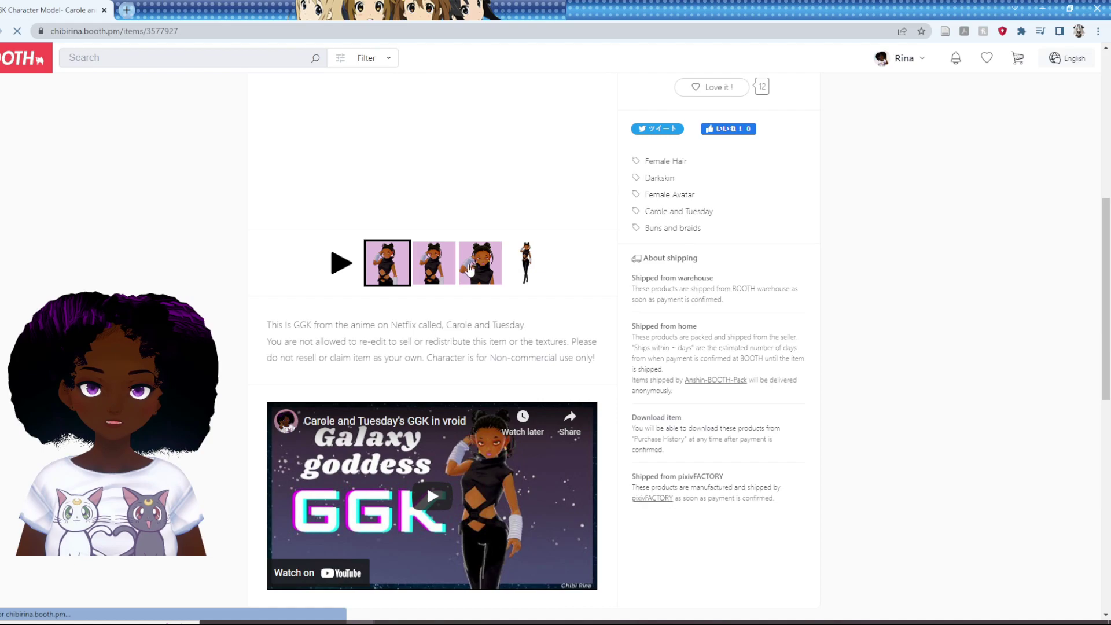
pyautogui.scroll(3, 440, 396)
pyautogui.scroll(-3, 439, 396)
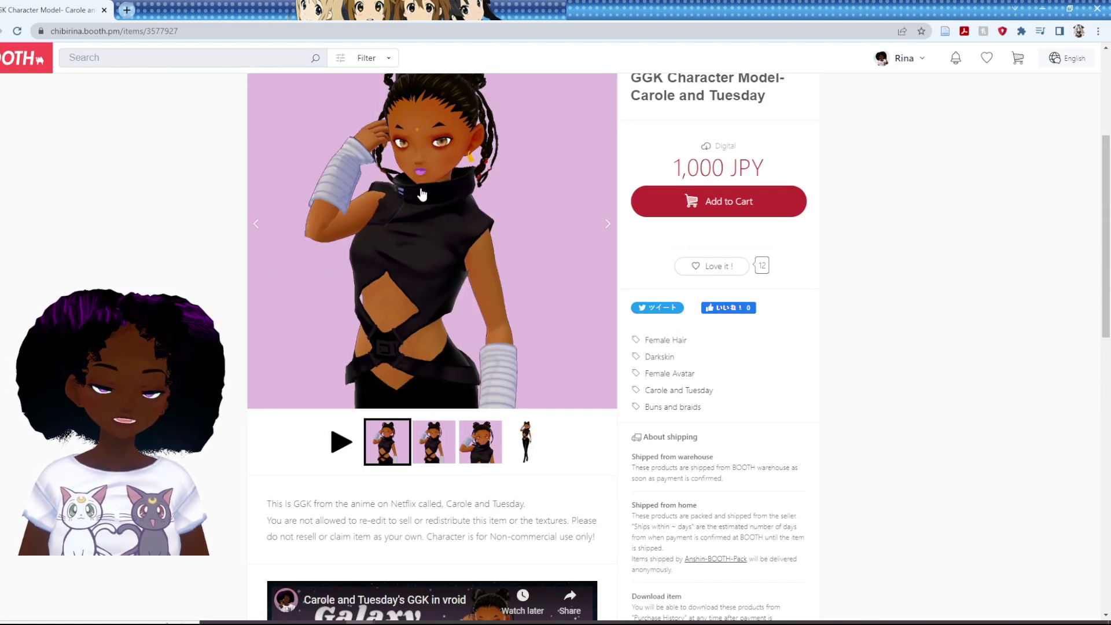
pyautogui.scroll(3, 406, 293)
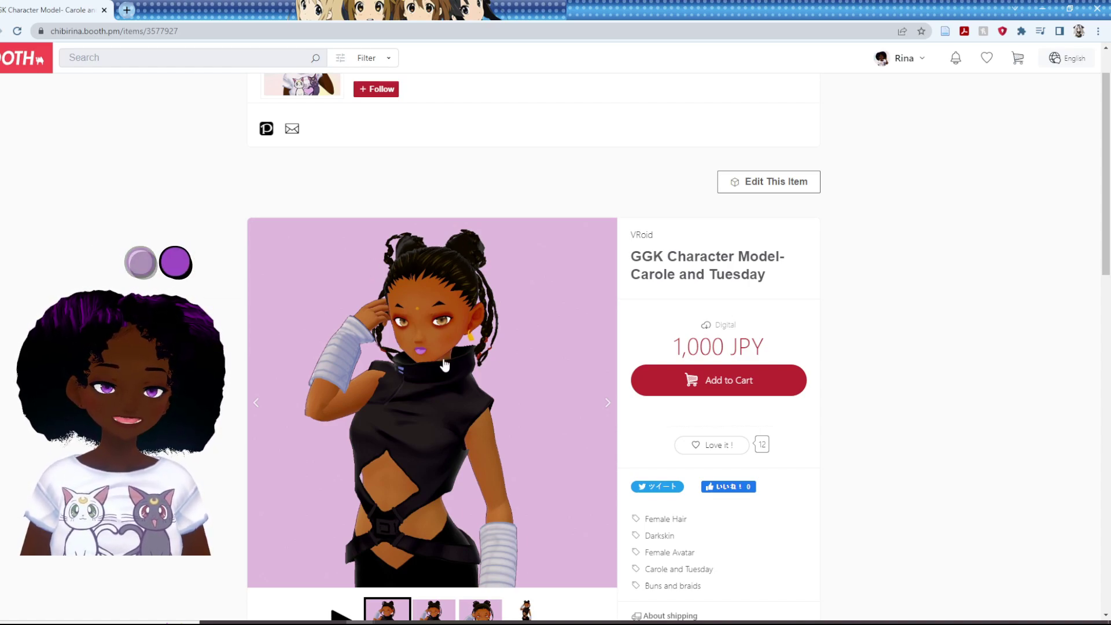
pyautogui.scroll(-1, 513, 336)
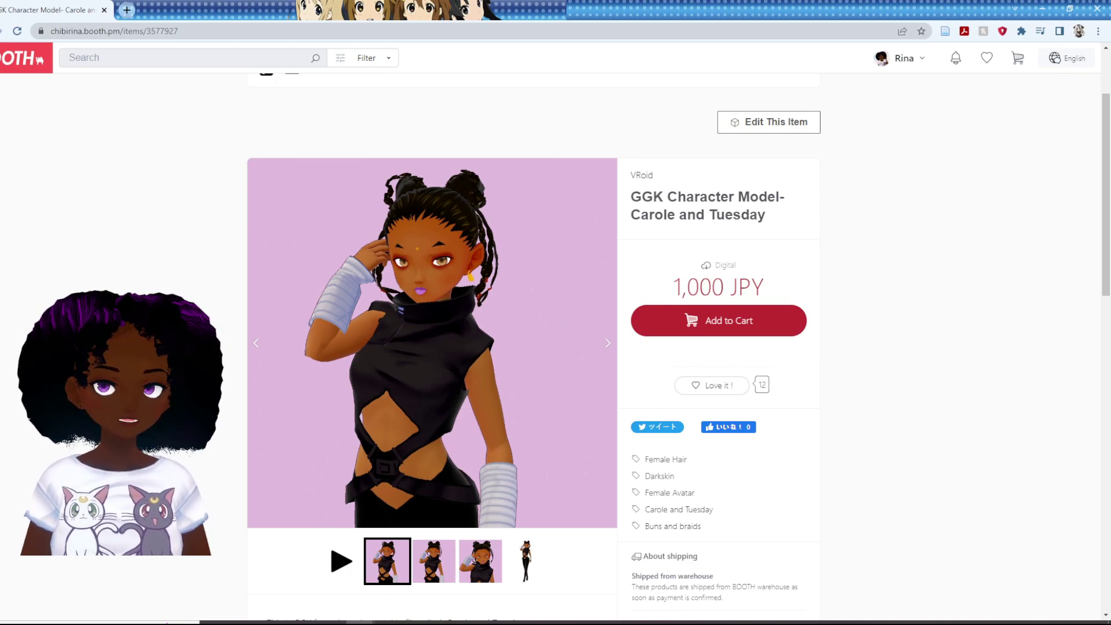
pyautogui.scroll(1, 104, 217)
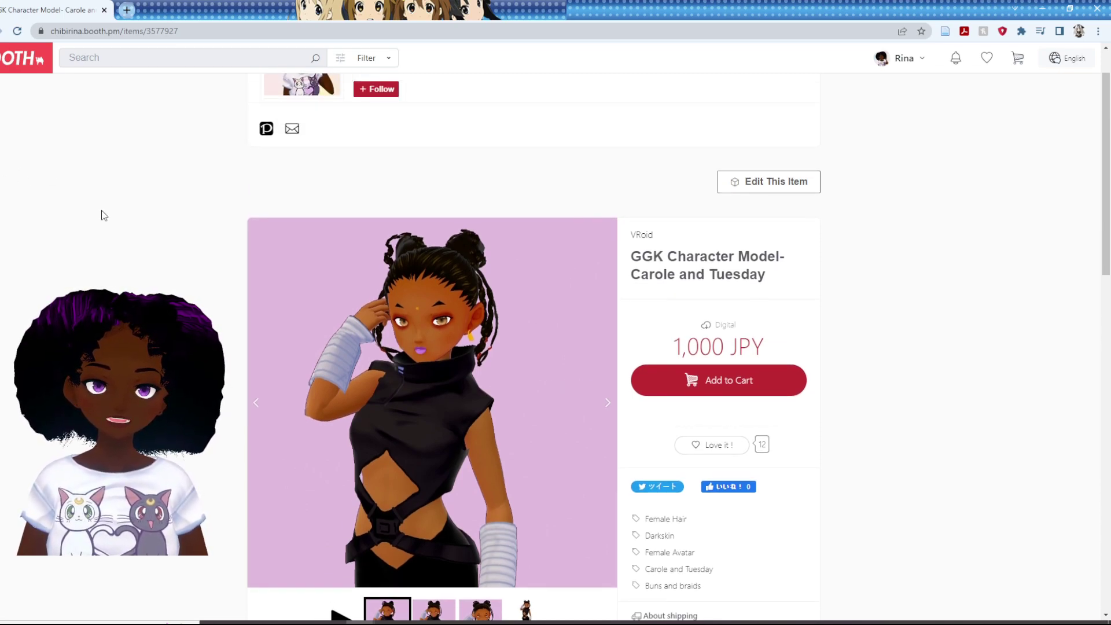
# Step: Go back to the shop's product listing and bring Unity to the front
pyautogui.hotkey('alt', 'Left')
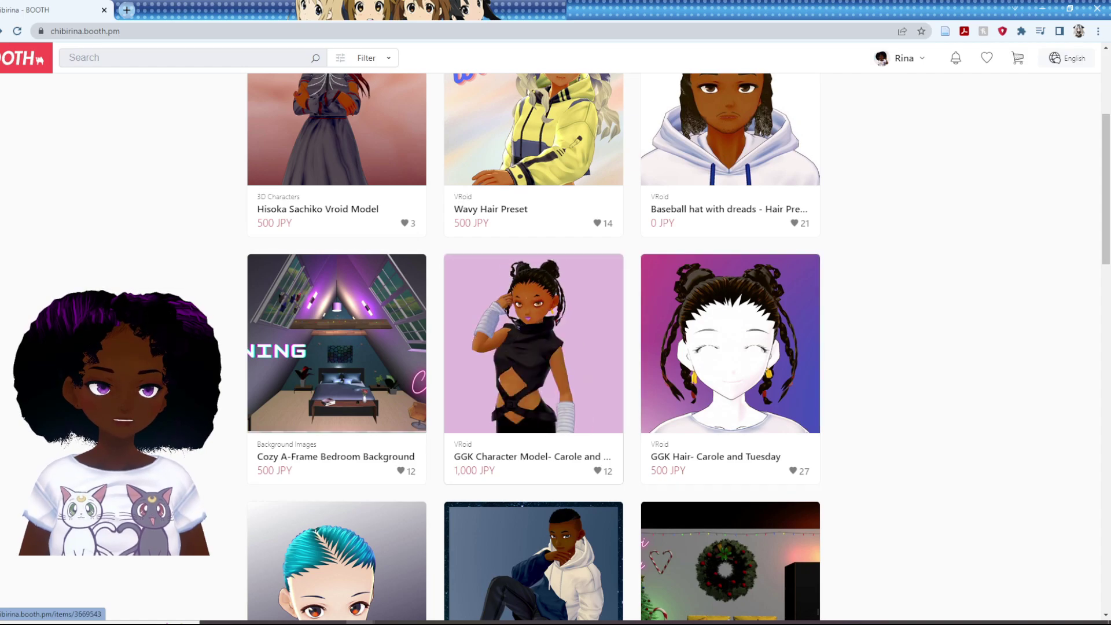
pyautogui.scroll(3, 235, 382)
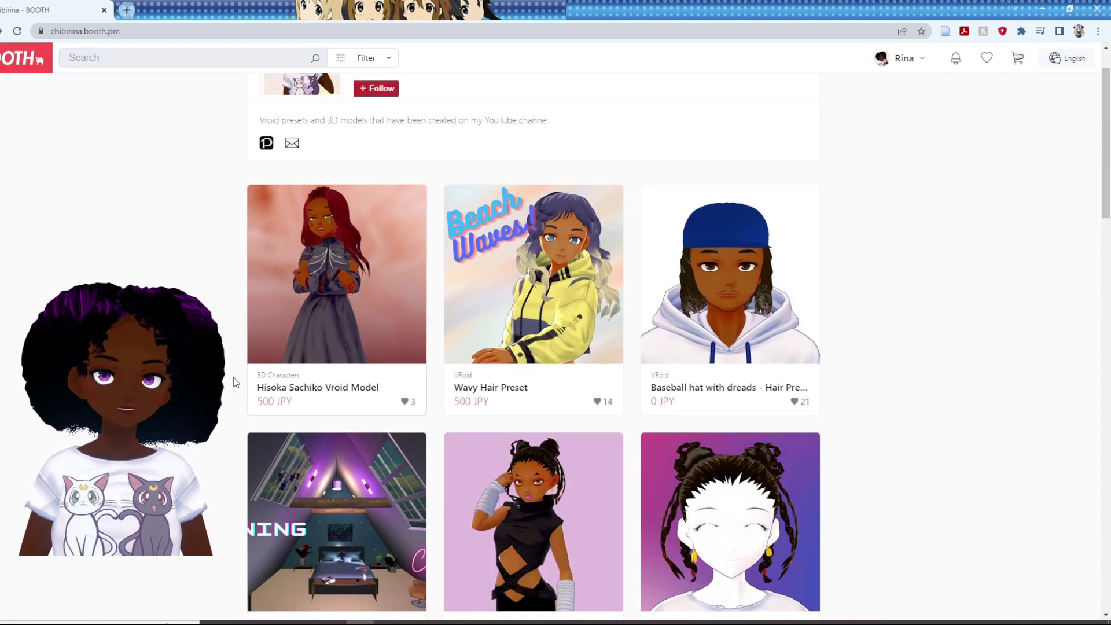
pyautogui.scroll(-2, 236, 383)
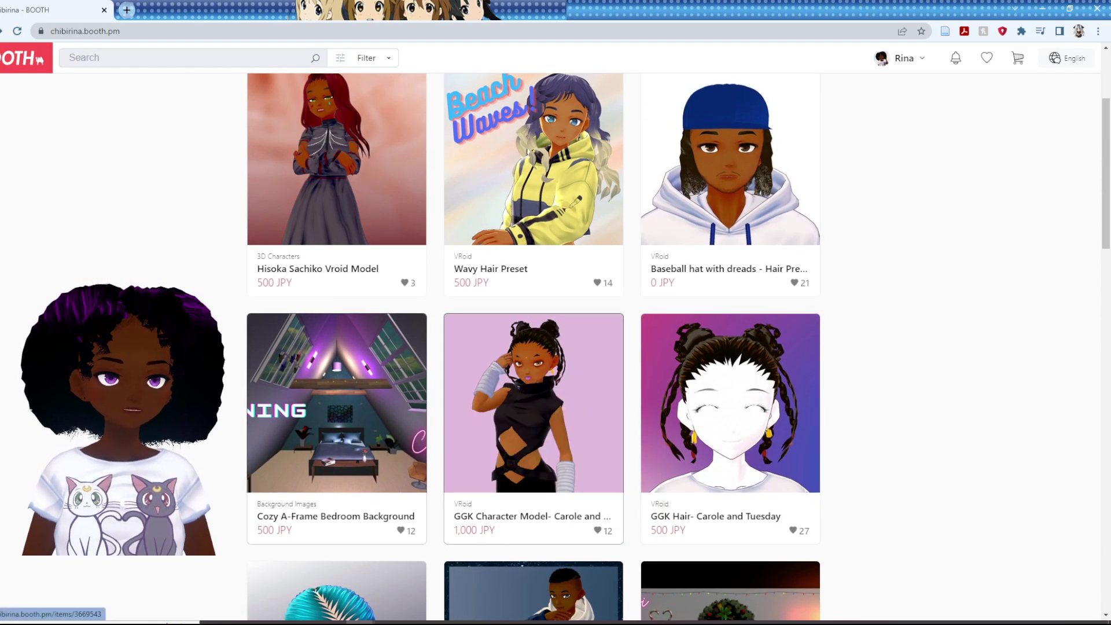
pyautogui.click(530, 585)
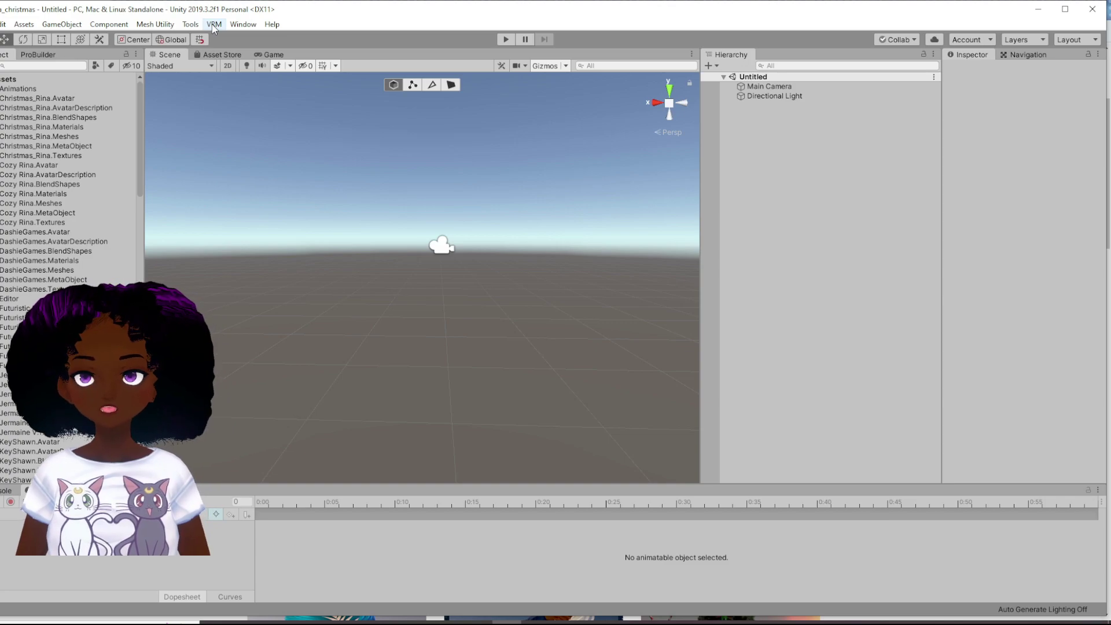
# Step: Import the GGK .vrm file with UniVRM-0.62.0 and save it as a GGK prefab in Assets
pyautogui.click(214, 25)
pyautogui.moveTo(243, 25)
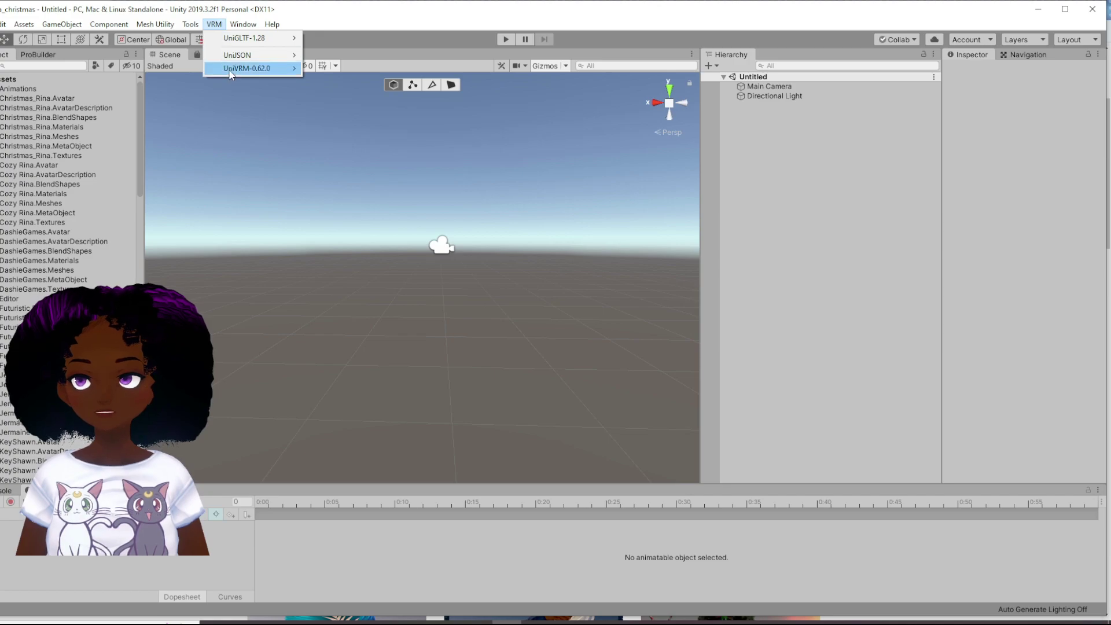
pyautogui.moveTo(230, 74)
pyautogui.click(329, 93)
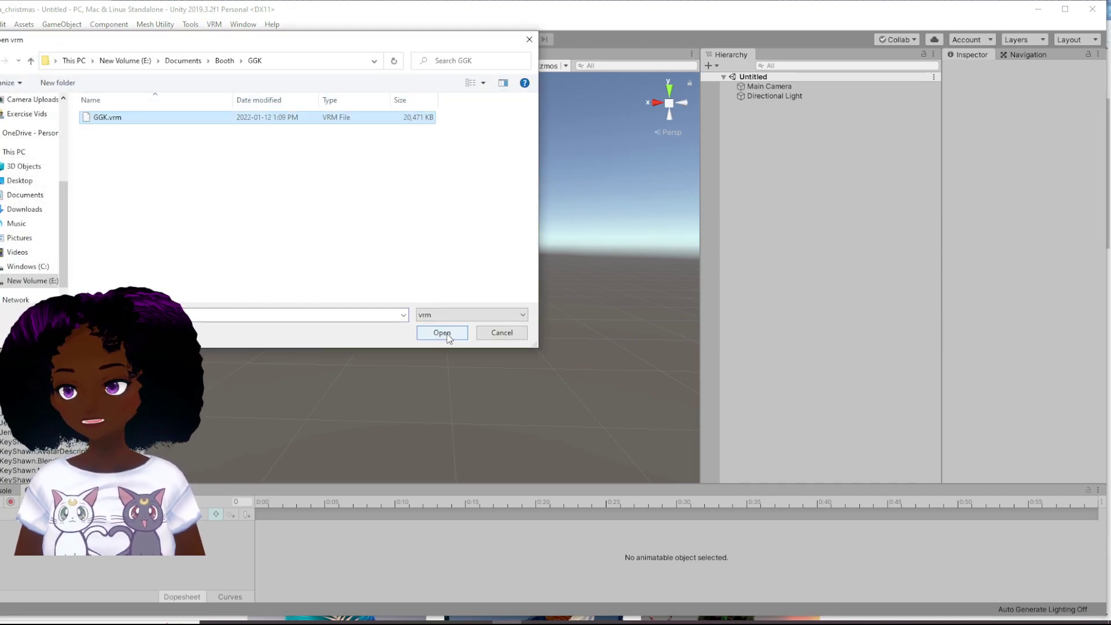
pyautogui.click(442, 333)
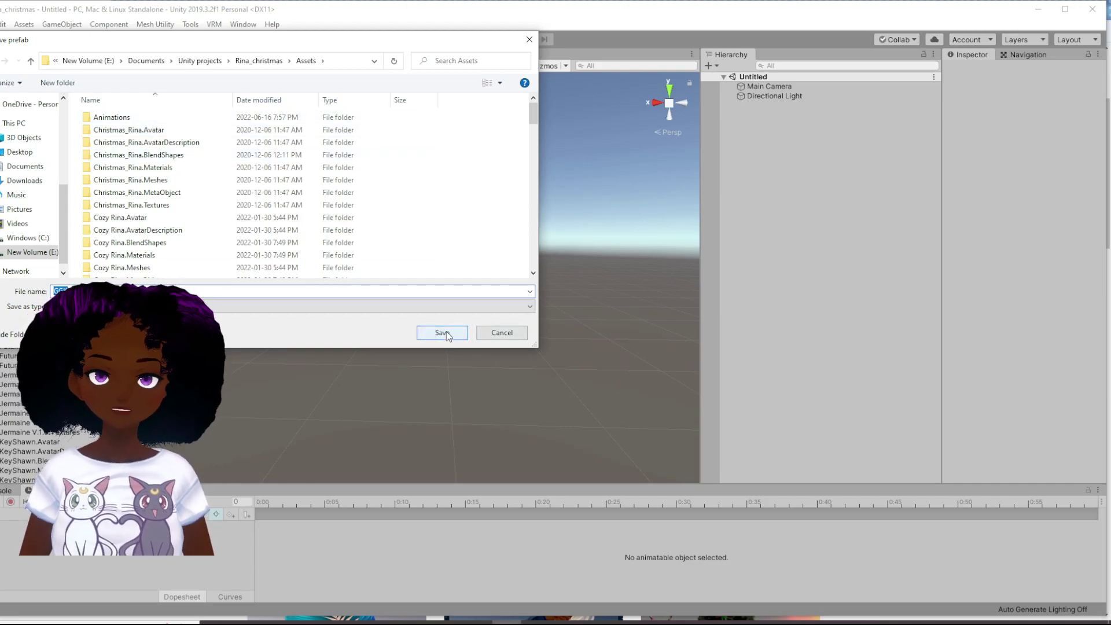
pyautogui.click(445, 334)
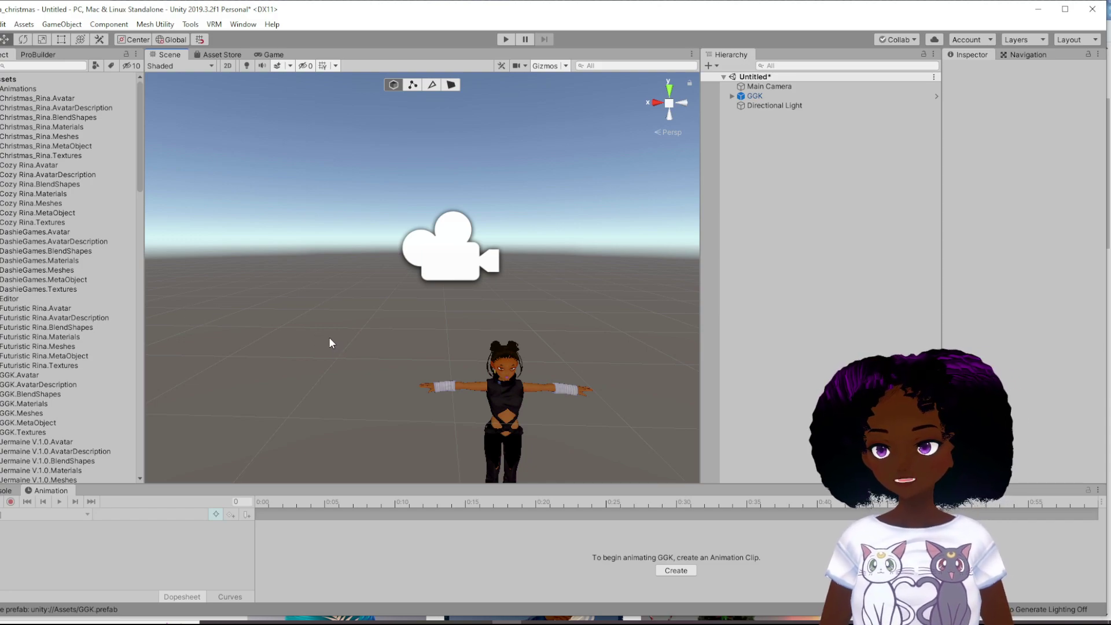
pyautogui.scroll(-15, 114, 315)
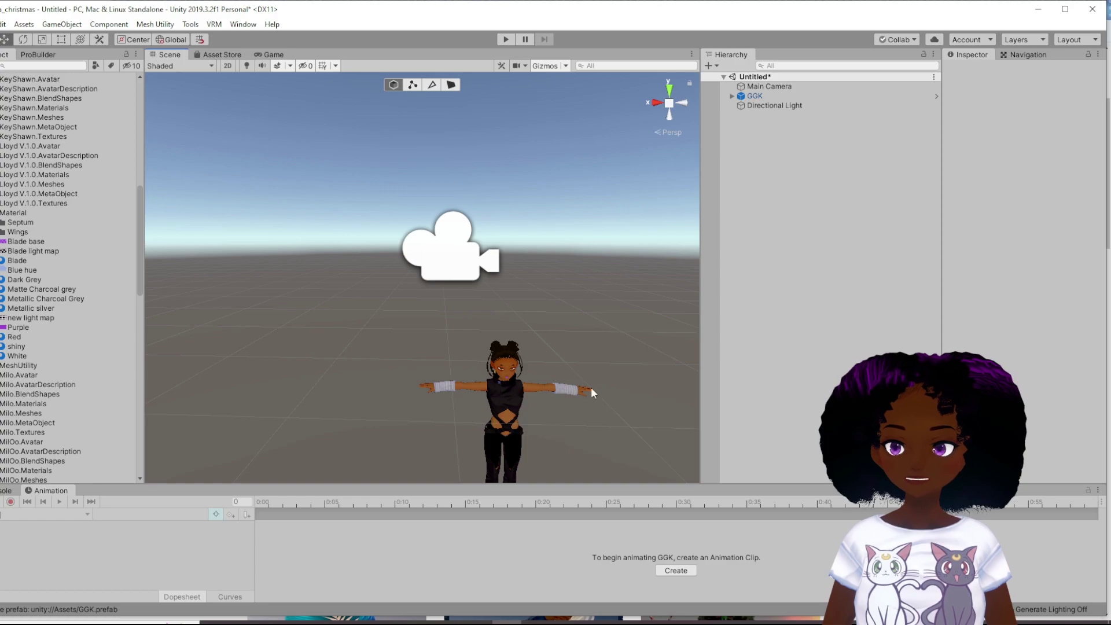
pyautogui.moveTo(606, 396)
pyautogui.mouseDown()
pyautogui.moveTo(515, 240)
pyautogui.moveTo(621, 398)
pyautogui.mouseUp()
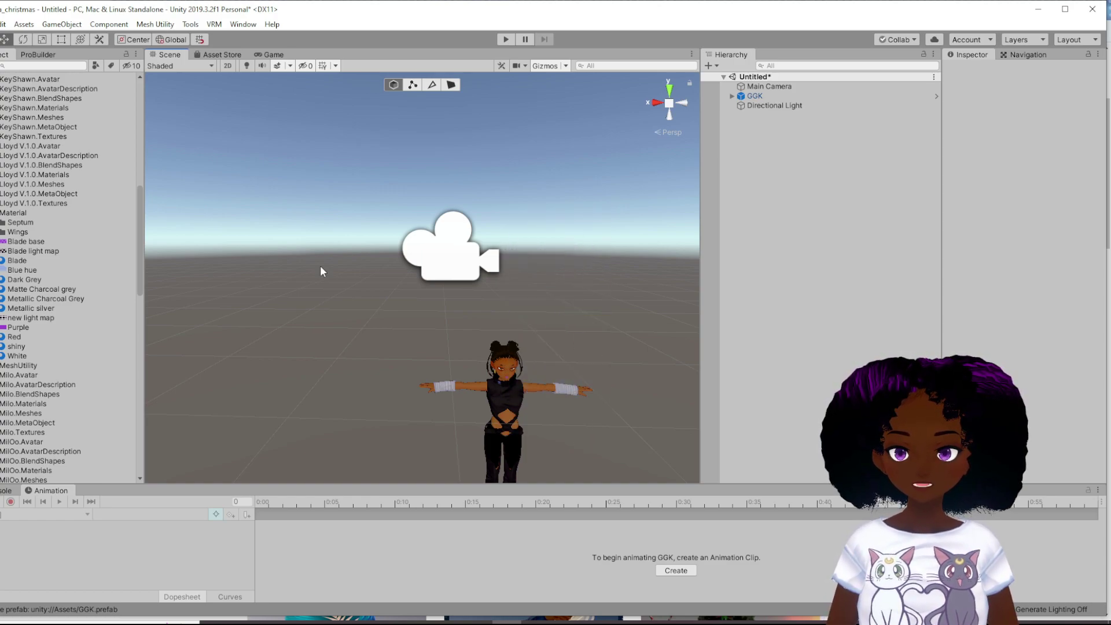
pyautogui.scroll(-14, 113, 378)
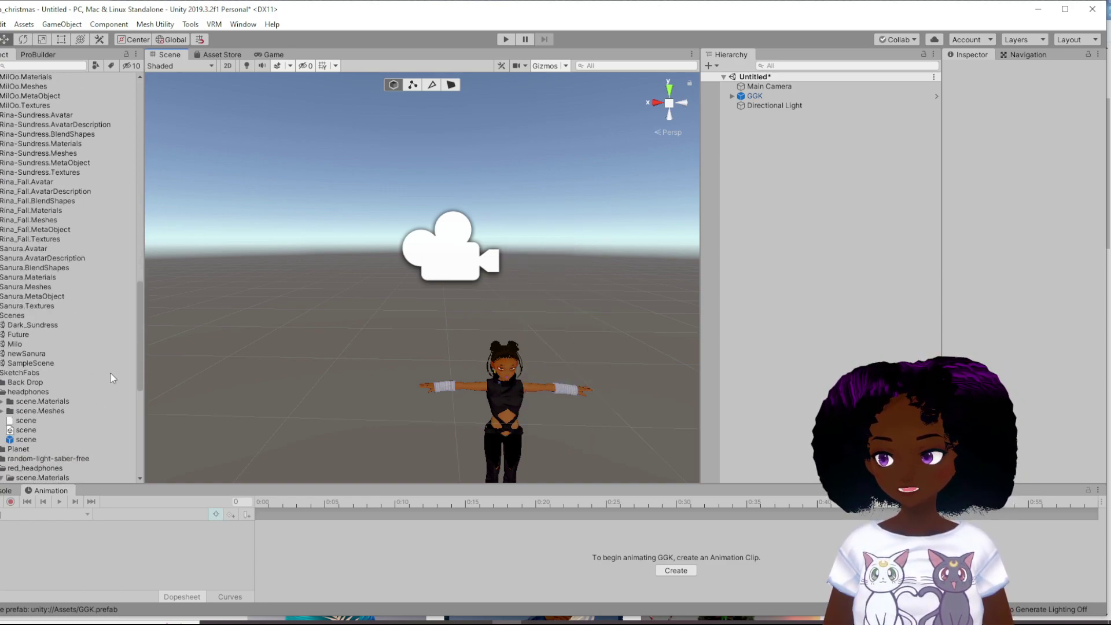
pyautogui.scroll(-3, 113, 378)
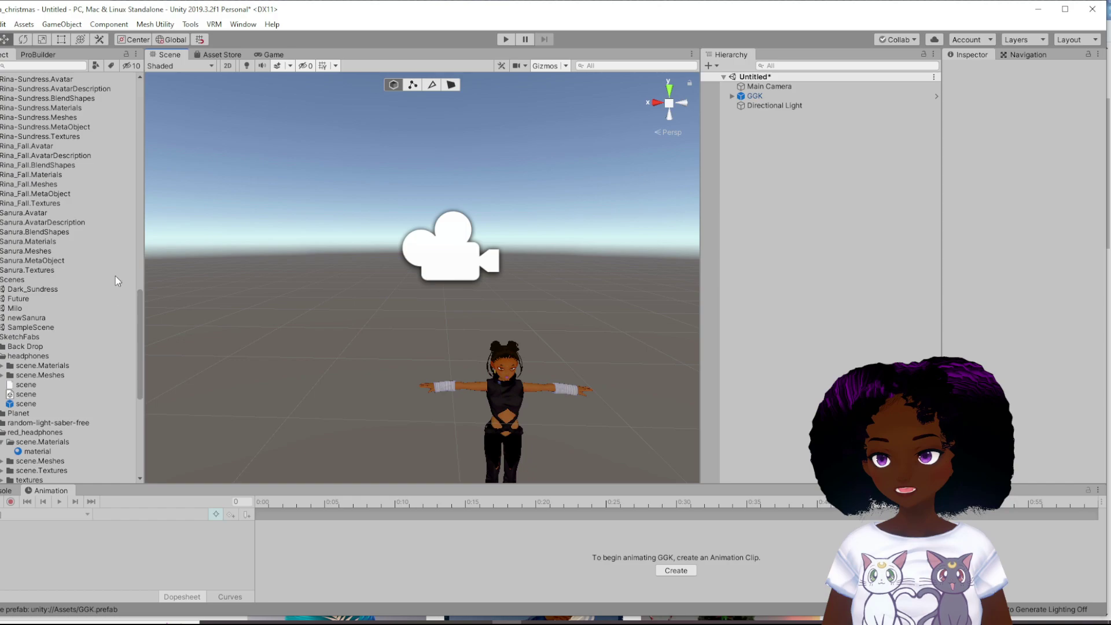
pyautogui.scroll(20, 87, 370)
pyautogui.scroll(-10, 81, 364)
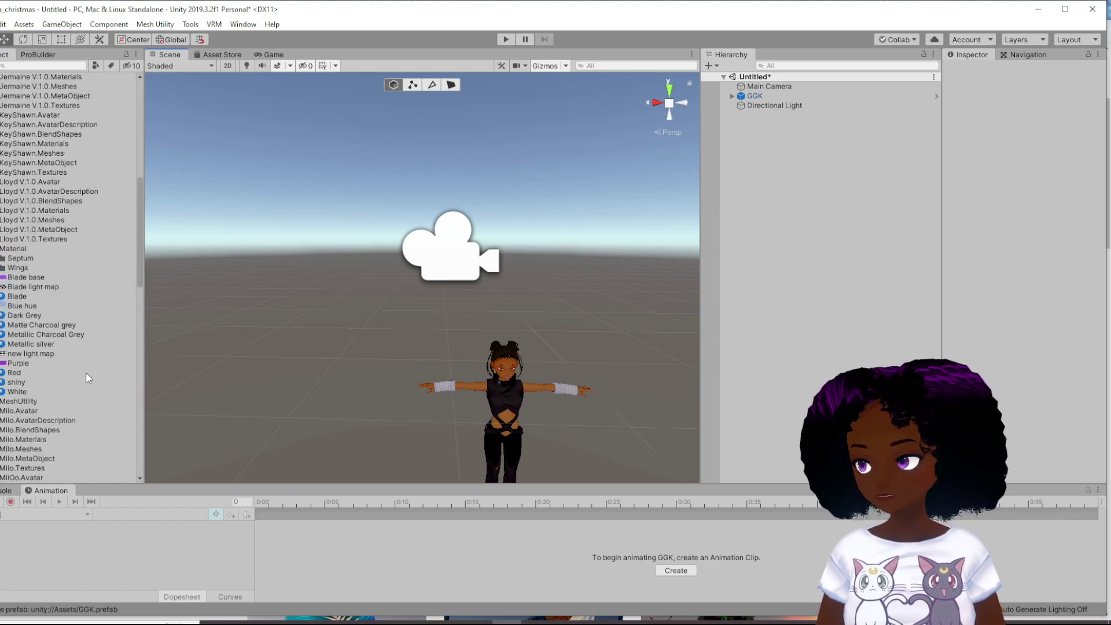
pyautogui.scroll(15, 84, 380)
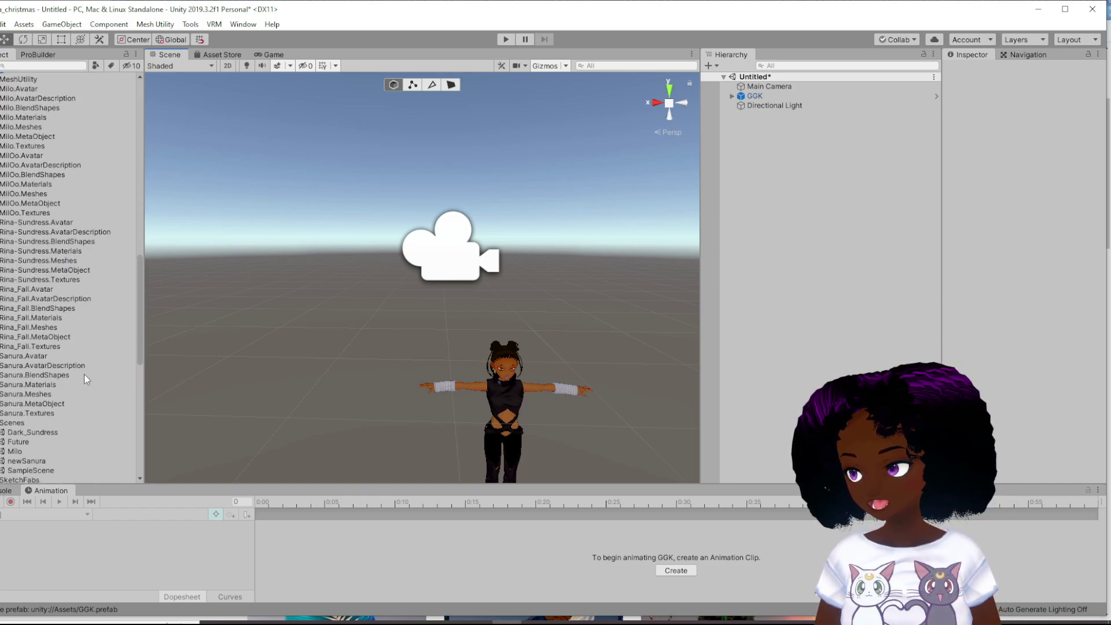
pyautogui.scroll(-10, 81, 379)
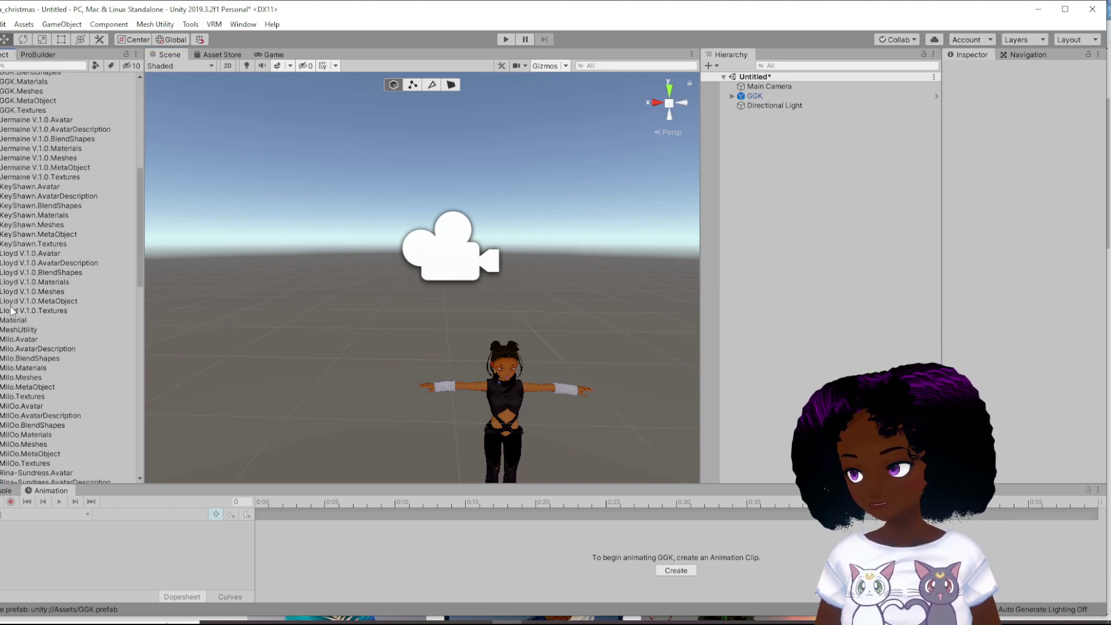
pyautogui.scroll(10, 33, 355)
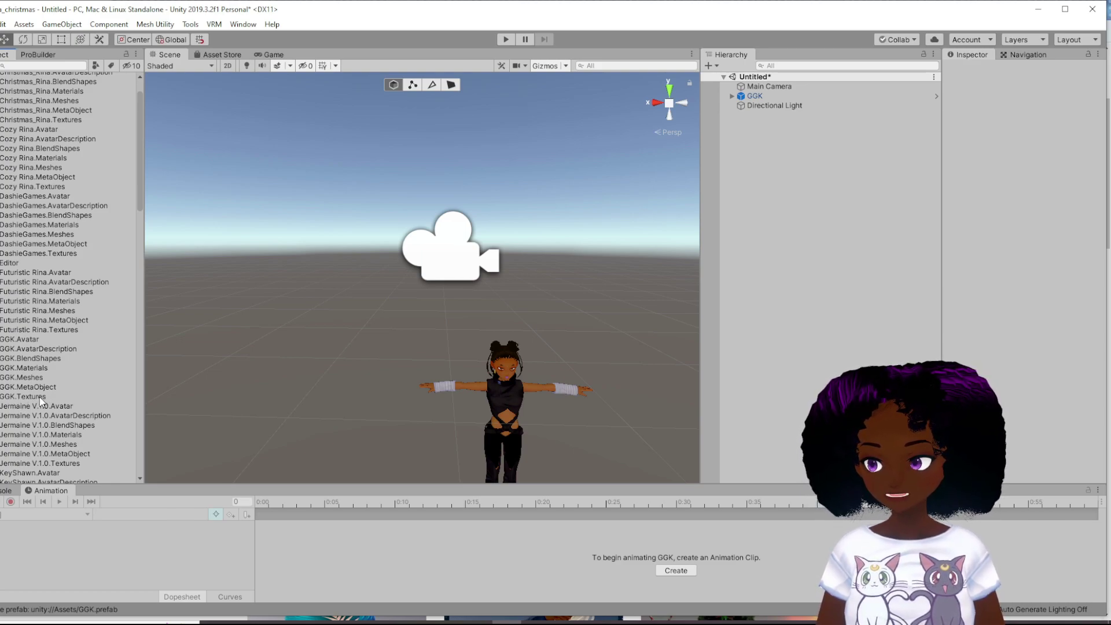
# Step: Expand GGK.Textures, select the _01 texture and reveal it in File Explorer
pyautogui.doubleClick(40, 397)
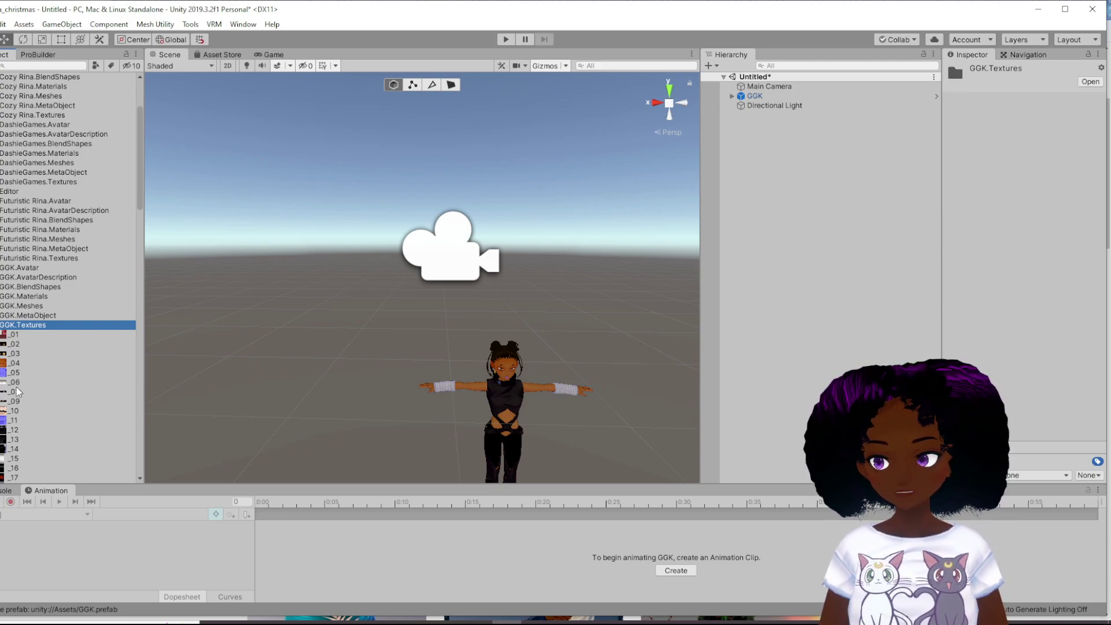
pyautogui.click(15, 335)
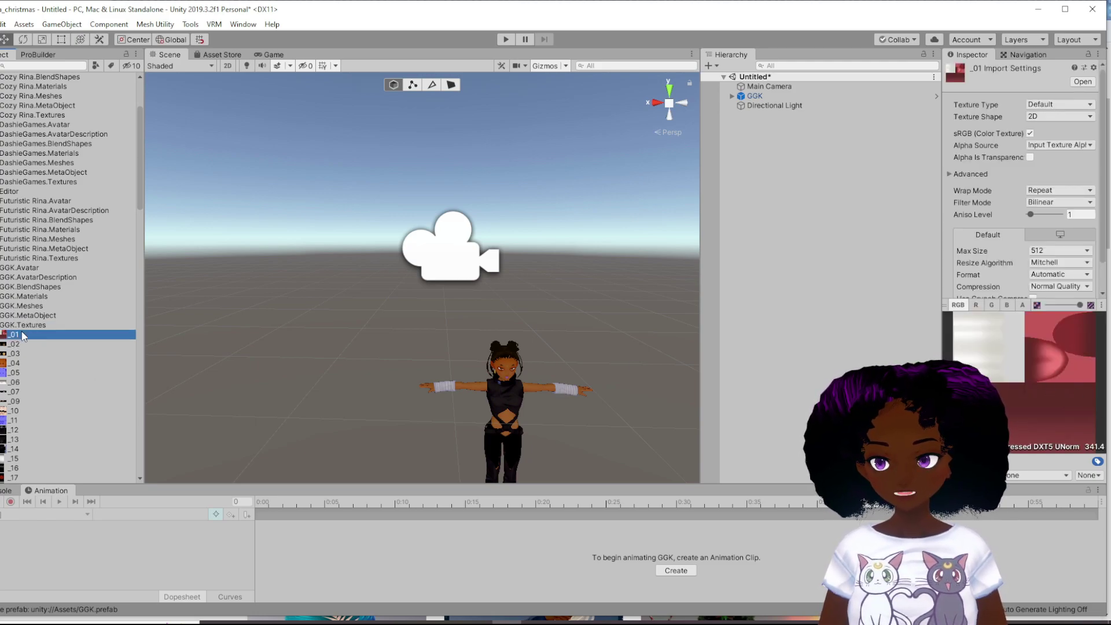
pyautogui.rightClick(19, 338)
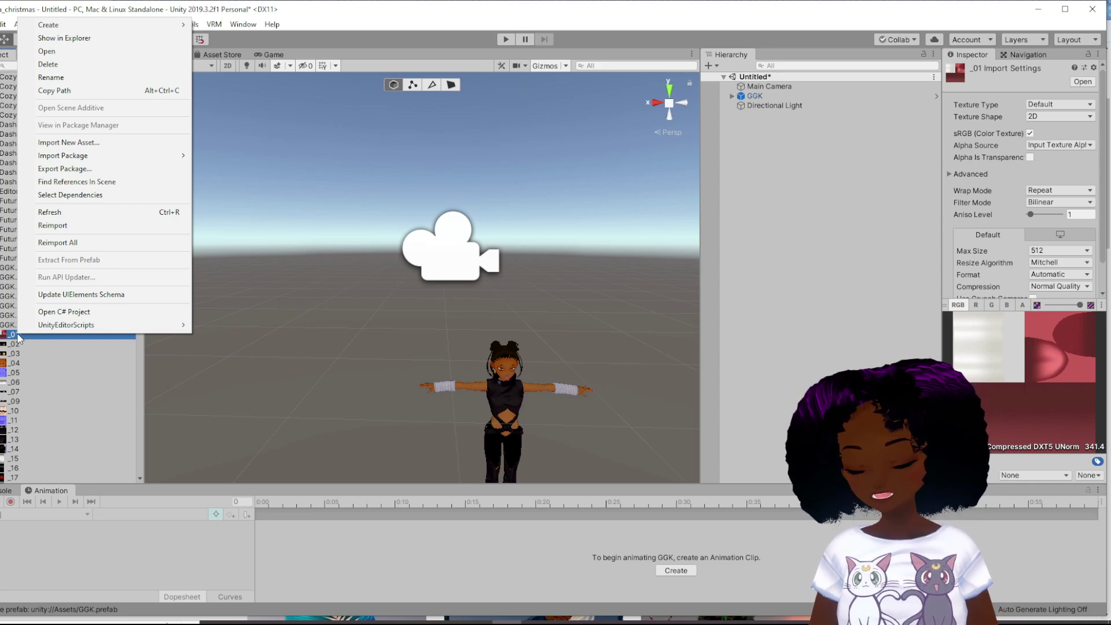
pyautogui.click(138, 40)
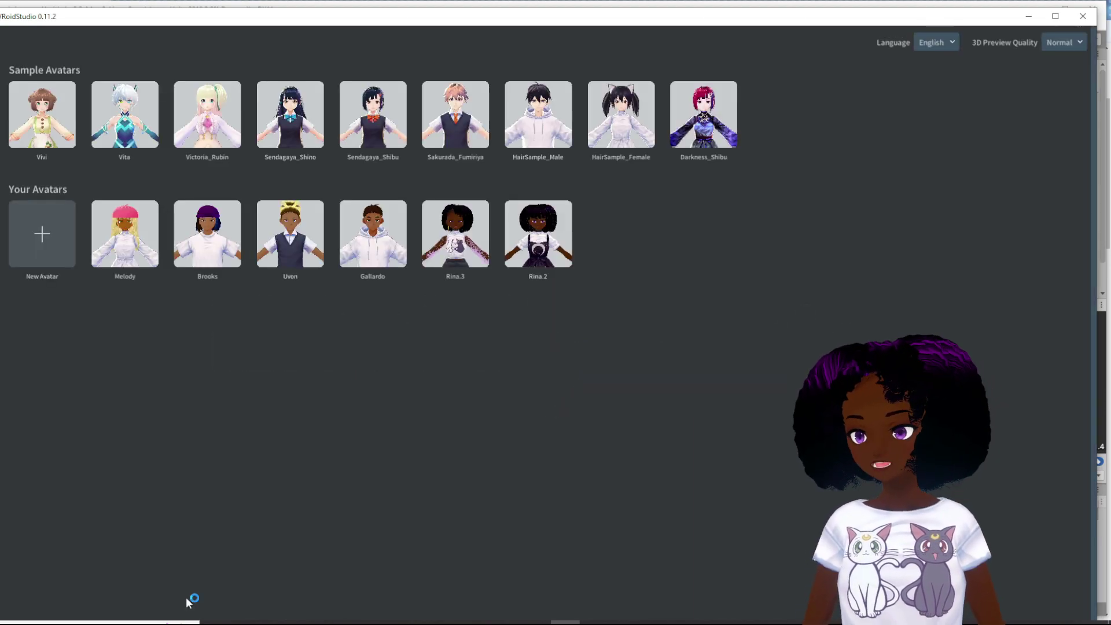
# Step: Create a new female avatar and switch the Face Editor to its Texture tab
pyautogui.click(55, 236)
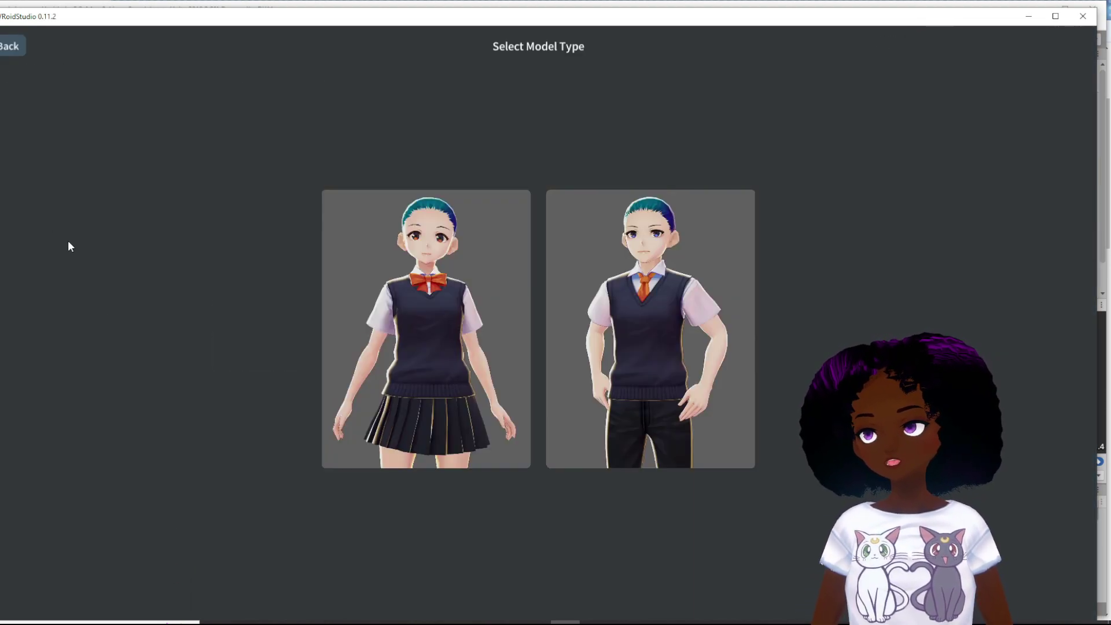
pyautogui.click(397, 345)
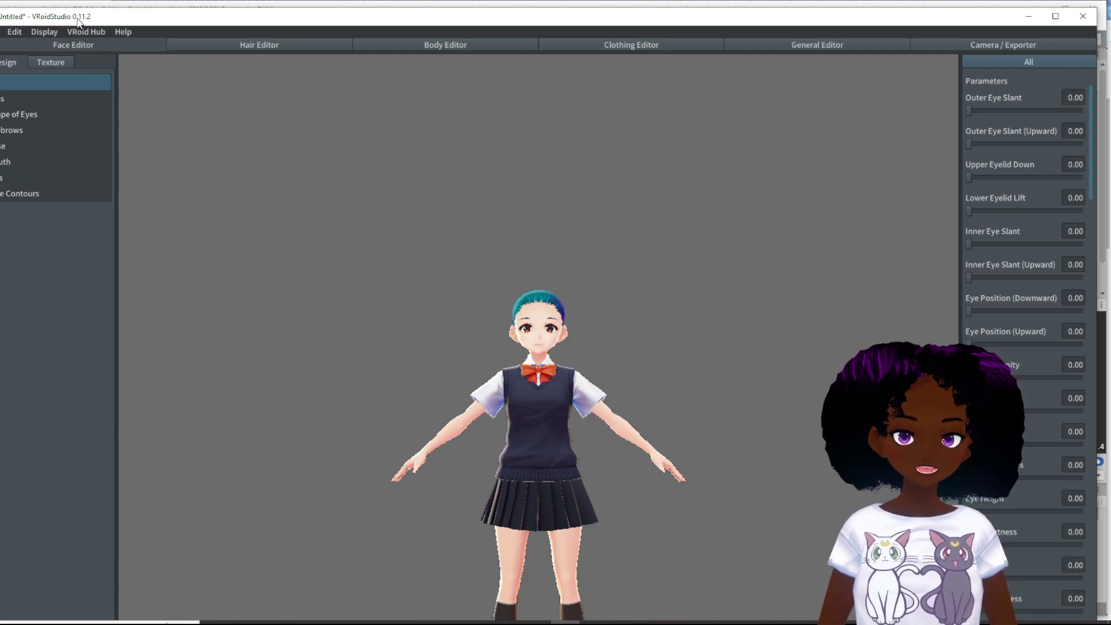
pyautogui.click(53, 63)
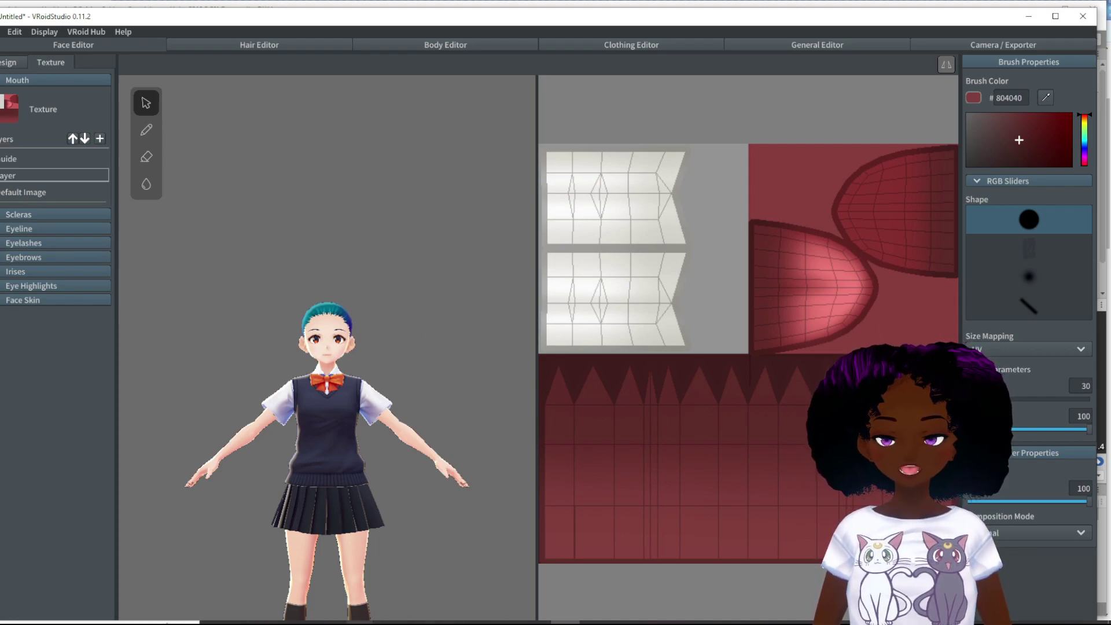
# Step: Briefly check the GGK.Textures Explorer window, then return to VRoid Studio
pyautogui.moveTo(330, 622)
pyautogui.click(407, 583)
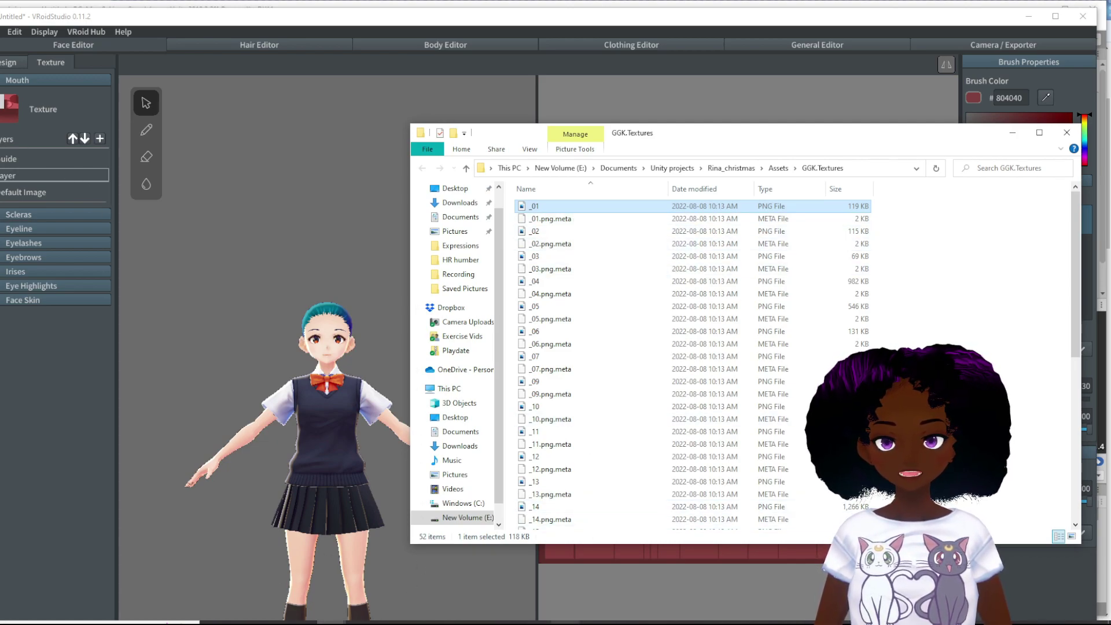
pyautogui.hotkey('alt', 'Tab')
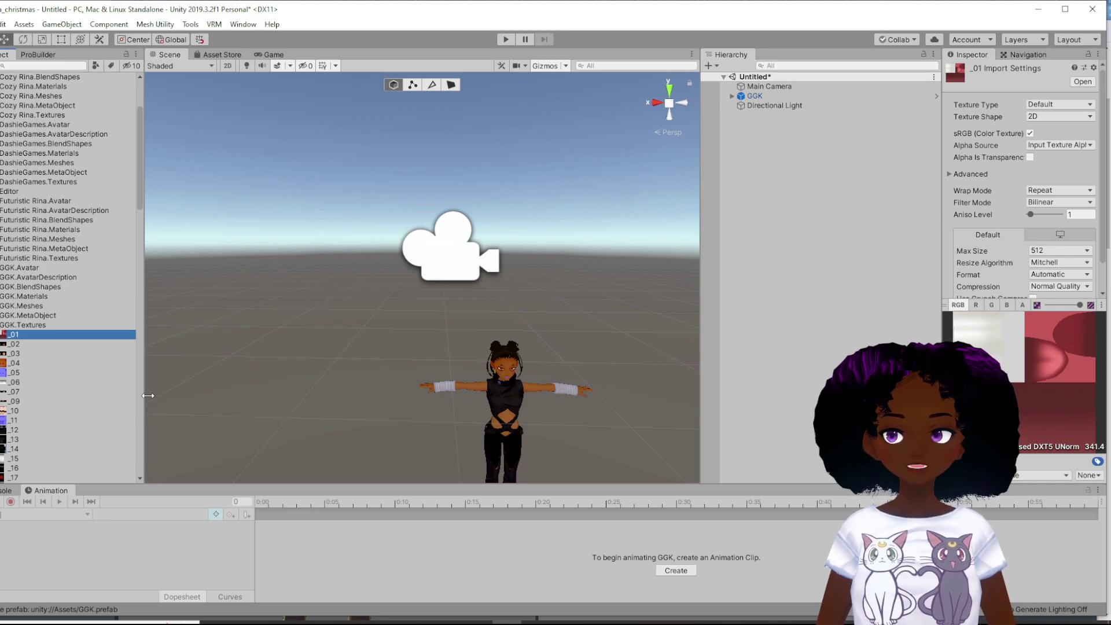
# Step: Inspect the _04 face texture, then the _10 skin texture (Max Size 2048, Normal Quality)
pyautogui.scroll(-10, 90, 405)
pyautogui.scroll(5, 34, 266)
pyautogui.click(16, 220)
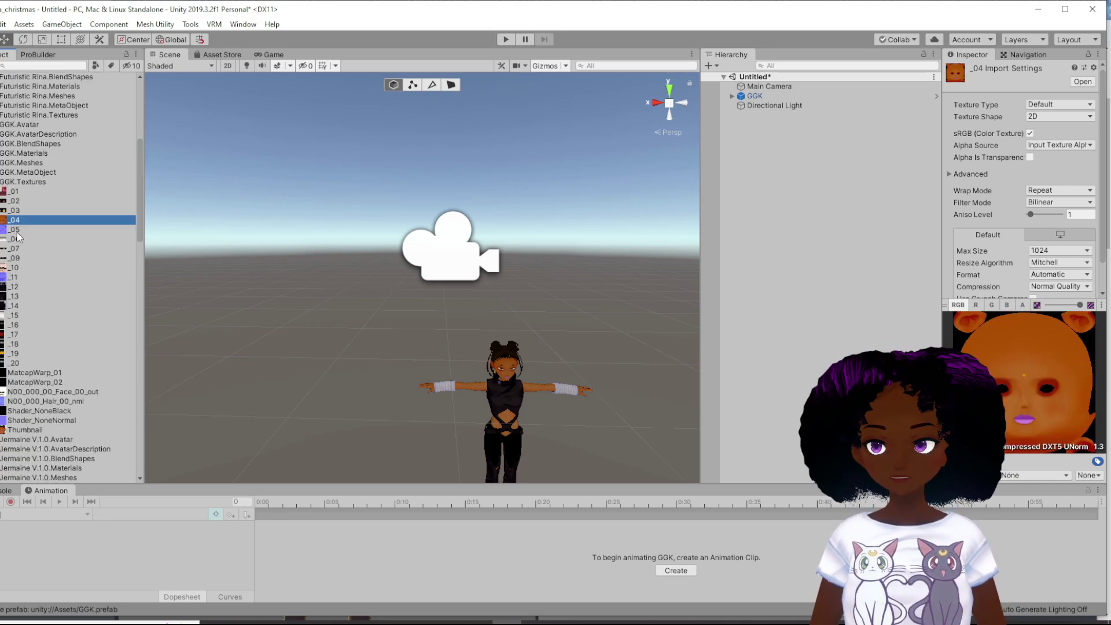
pyautogui.click(14, 268)
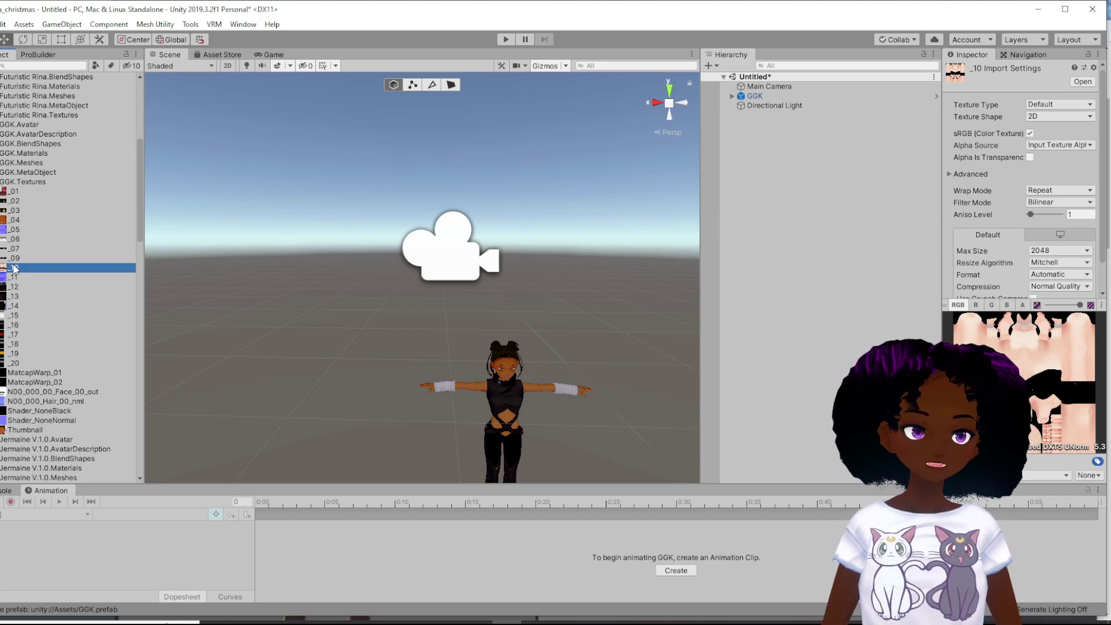
pyautogui.scroll(-7, 18, 286)
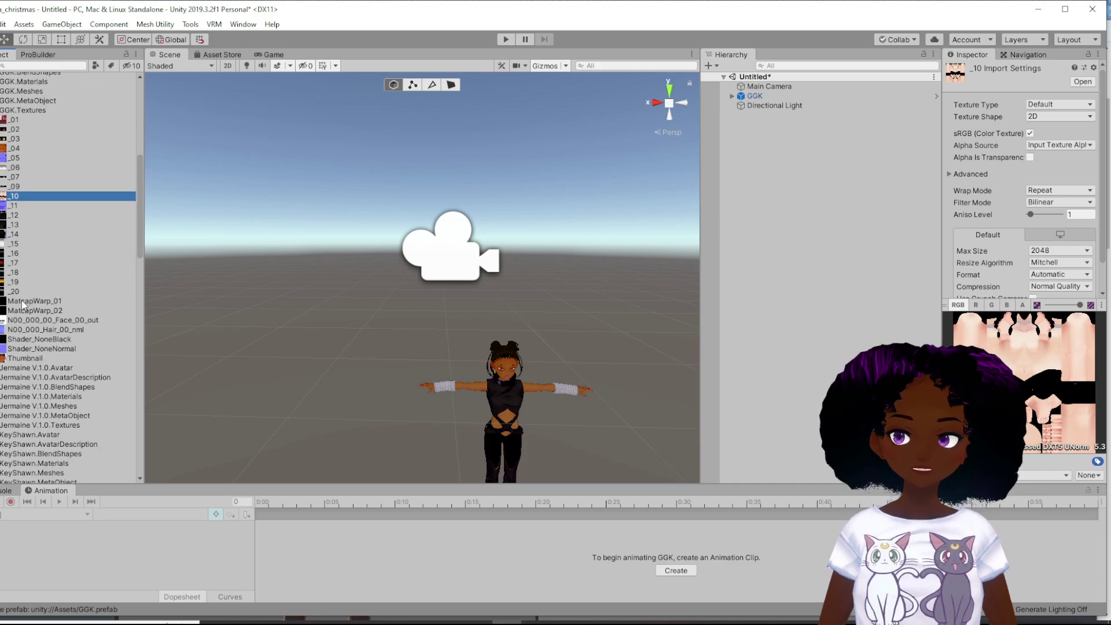